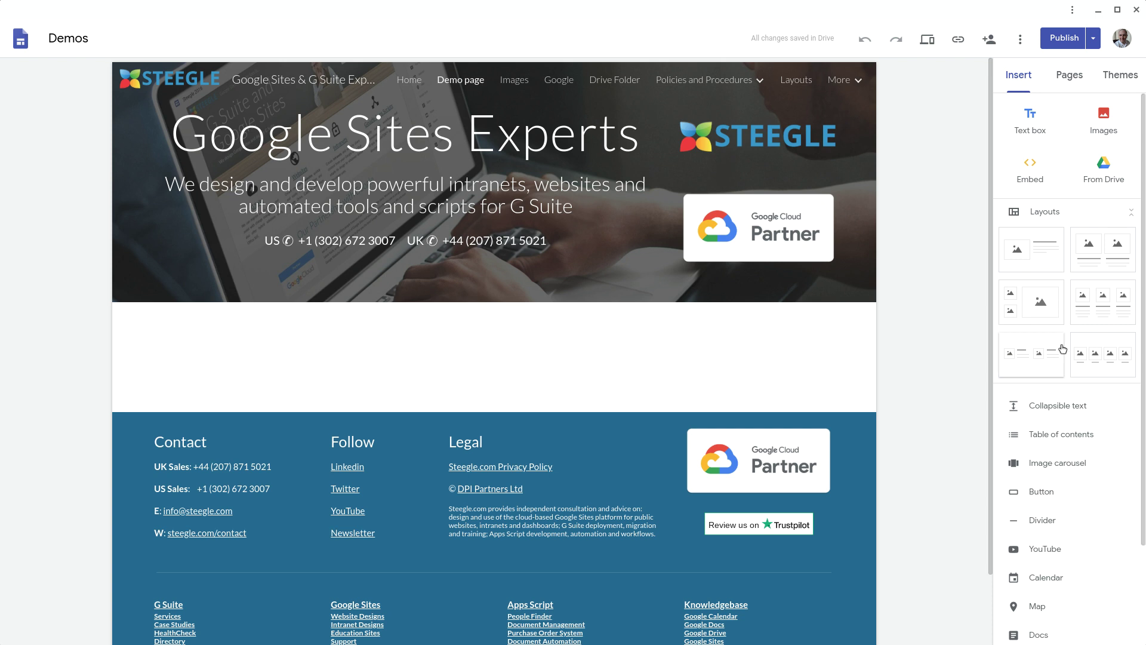
Start a new image carousel and bring up the Upload image / Select image choices.
left_click(1069, 465)
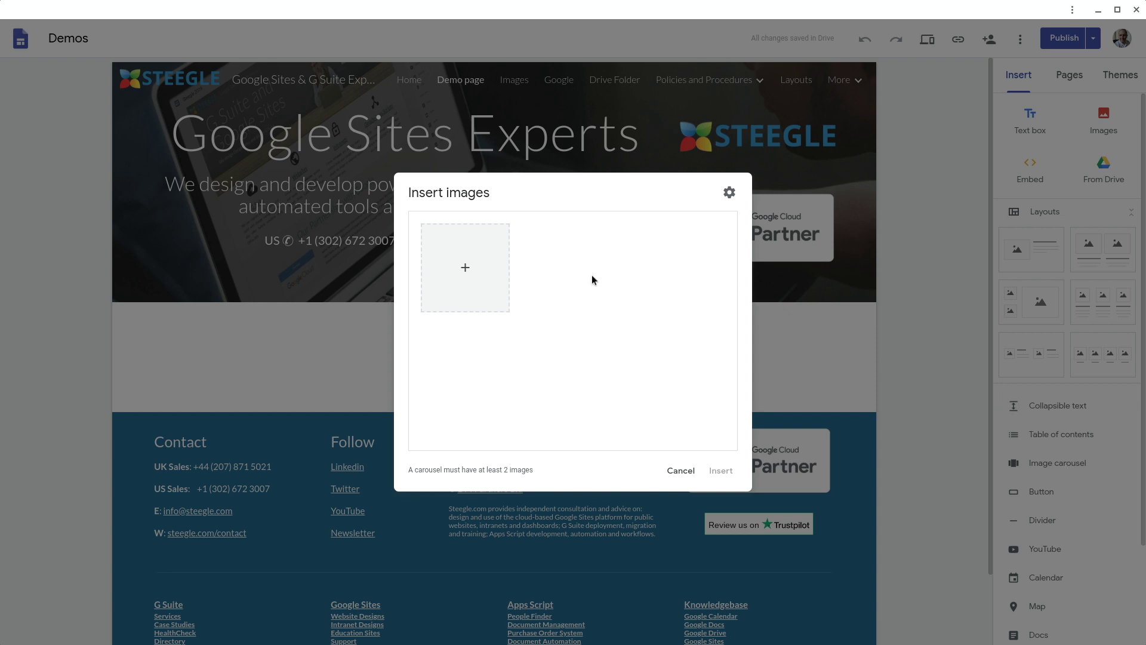
left_click(475, 267)
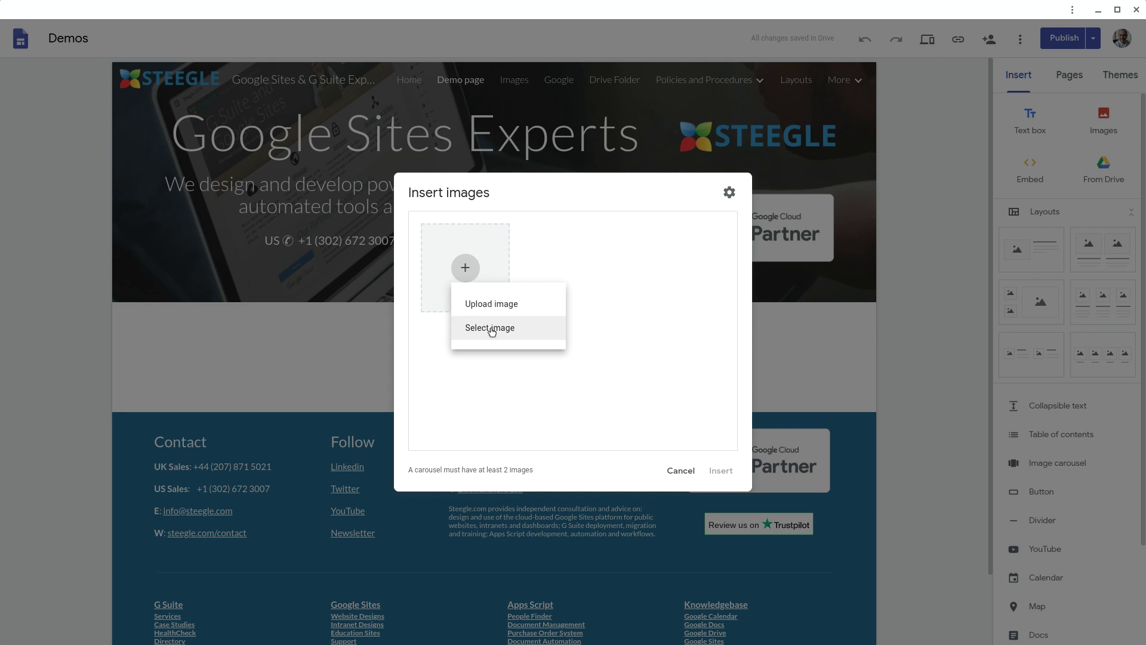
Browse Google Drive and open the An Image Carousel folder to pick existing images.
left_click(489, 327)
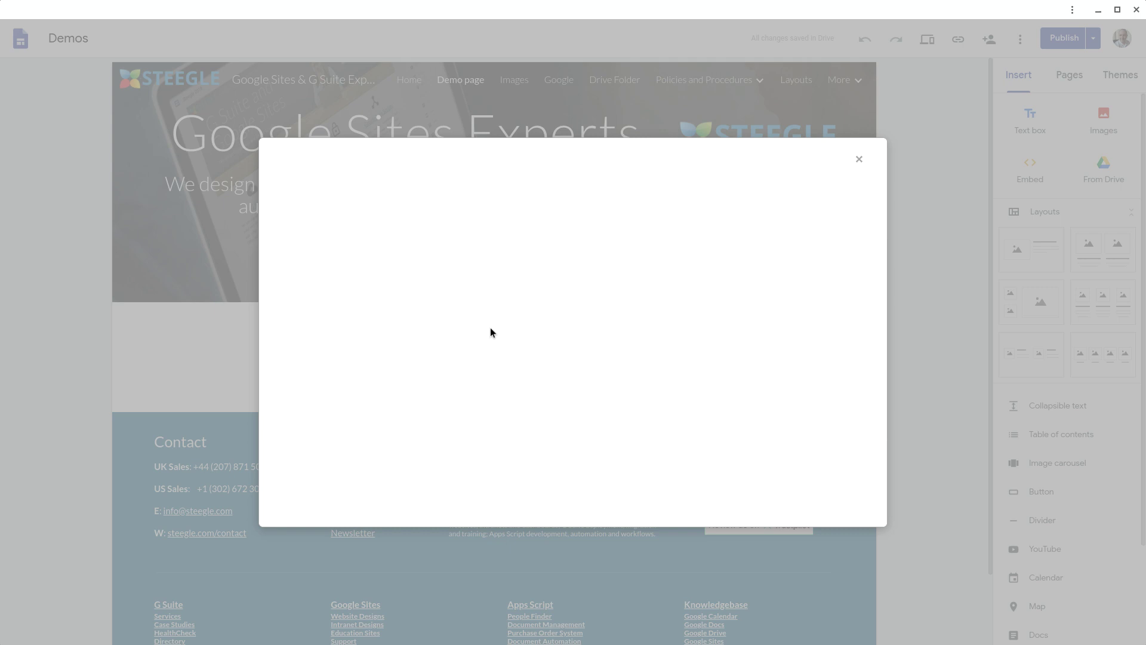
left_click(478, 192)
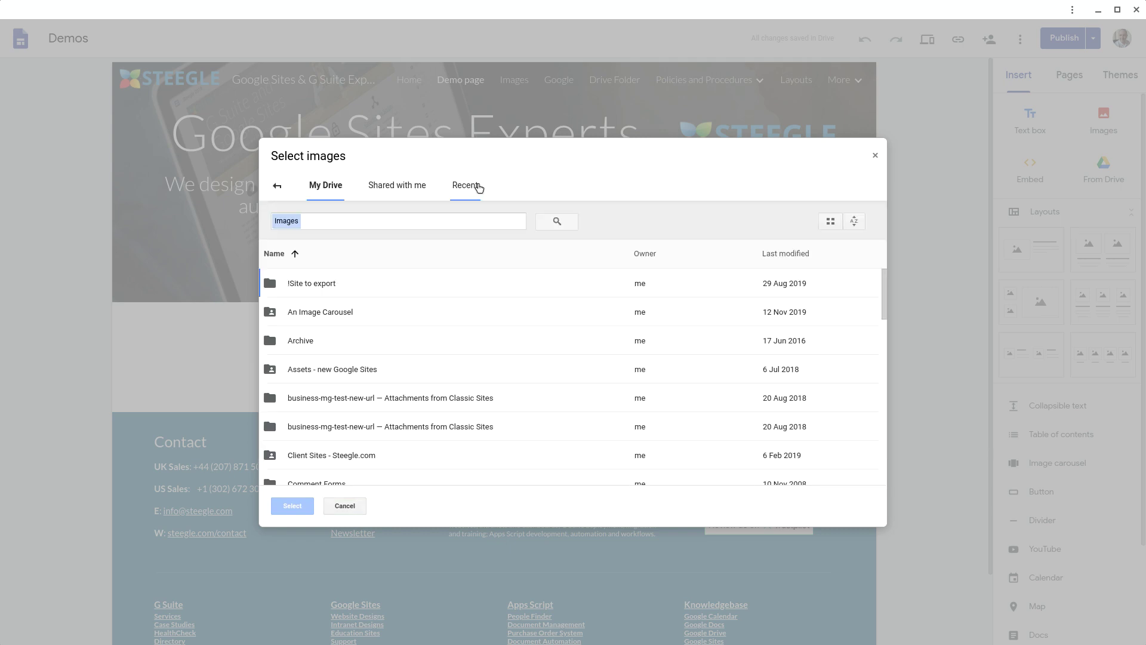
double_click(295, 311)
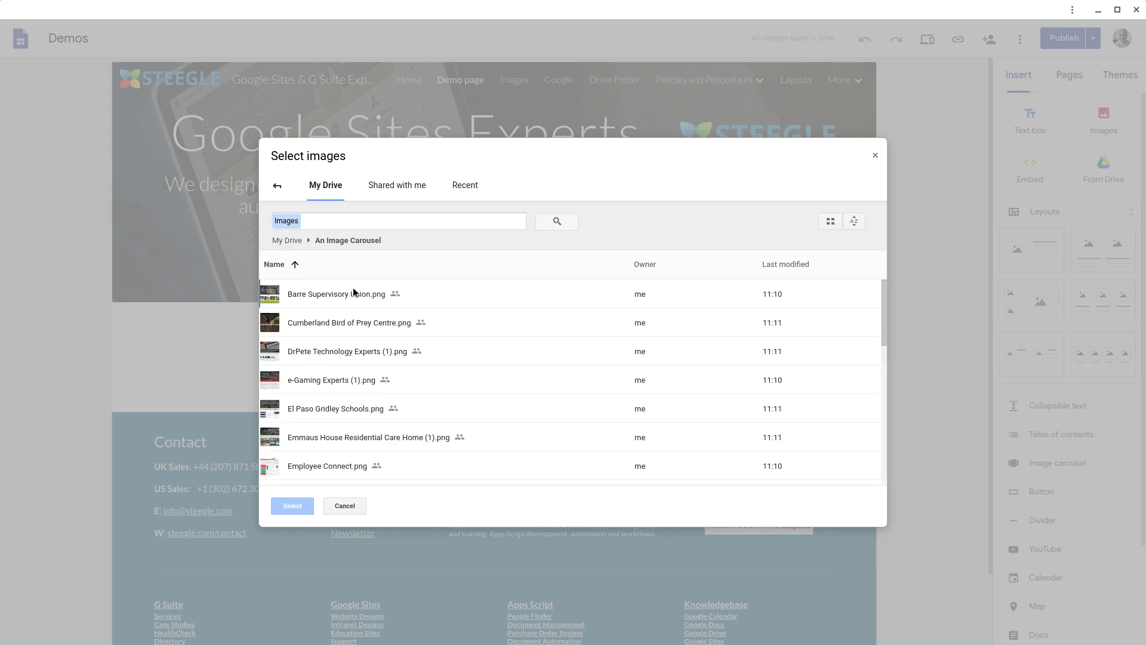
Select the six files from Barre Supervisory Union.png through Emmaus House and confirm them.
left_click(352, 287)
scroll(458, 330, "down", 5)
scroll(458, 330, "down", 4)
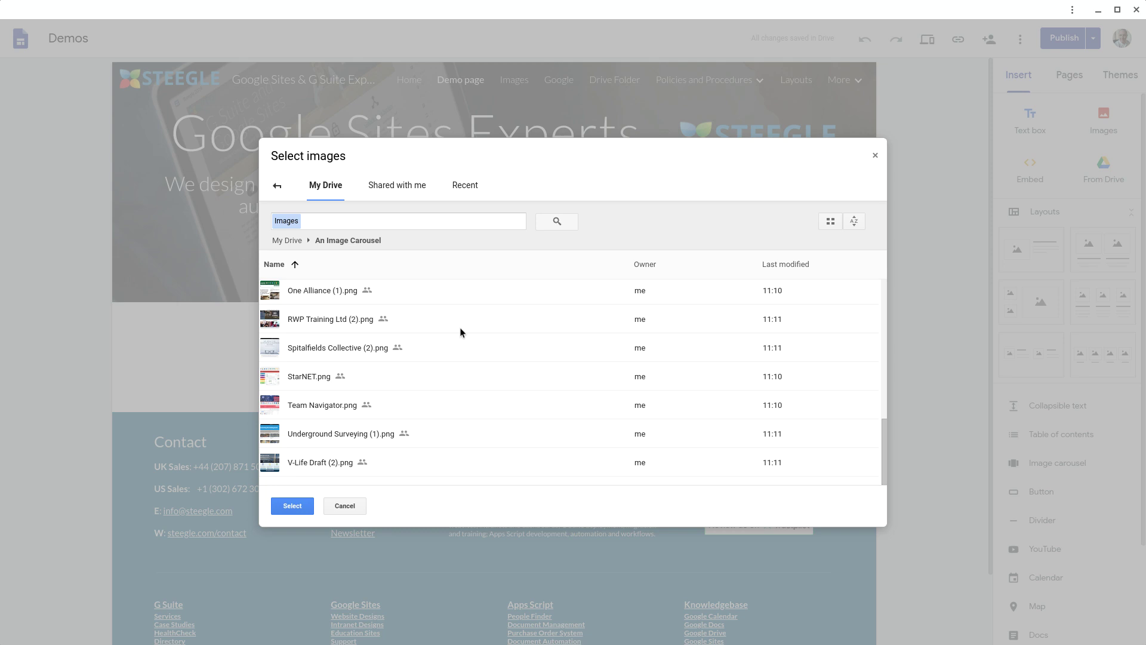
left_click(332, 470, "shift")
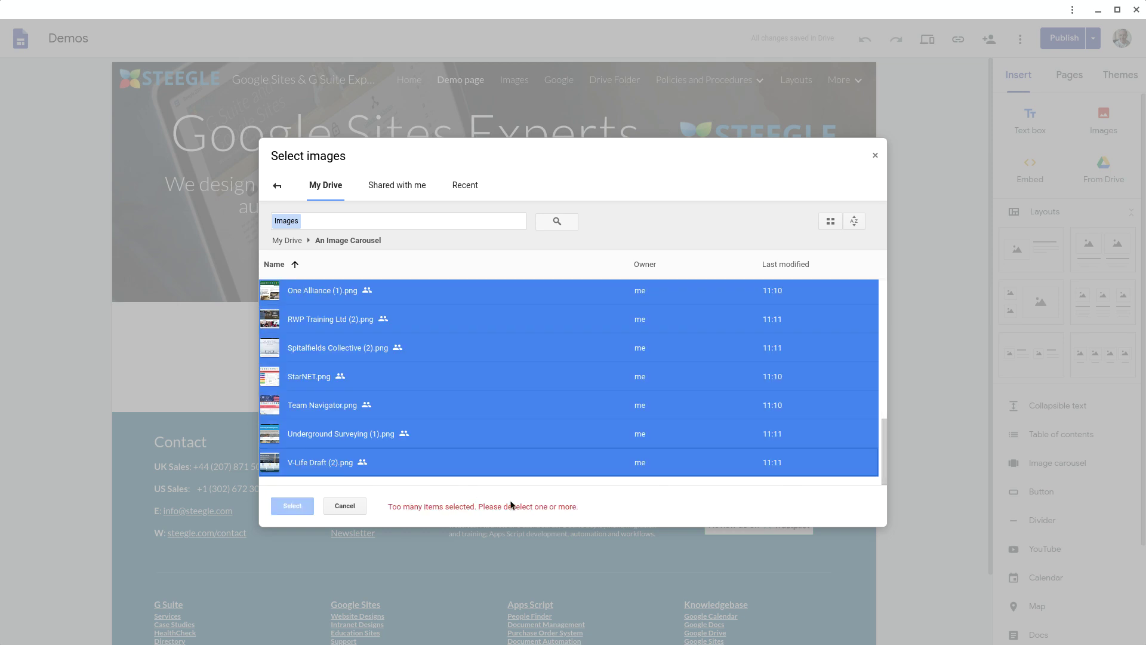
scroll(361, 391, "up", 10)
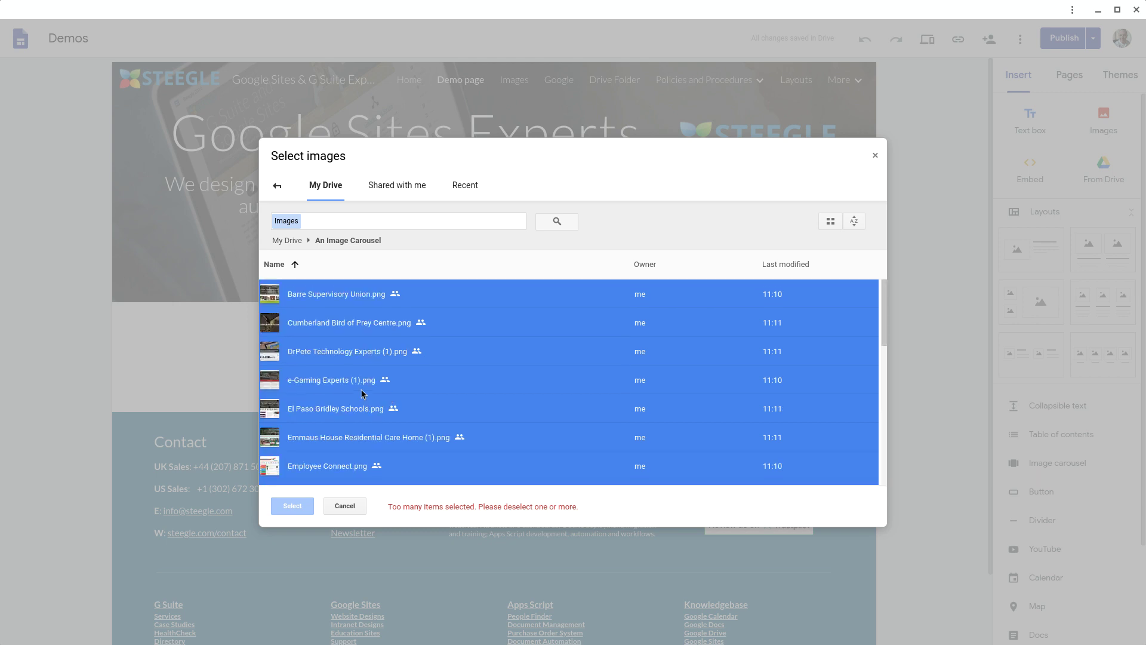
left_click(377, 296)
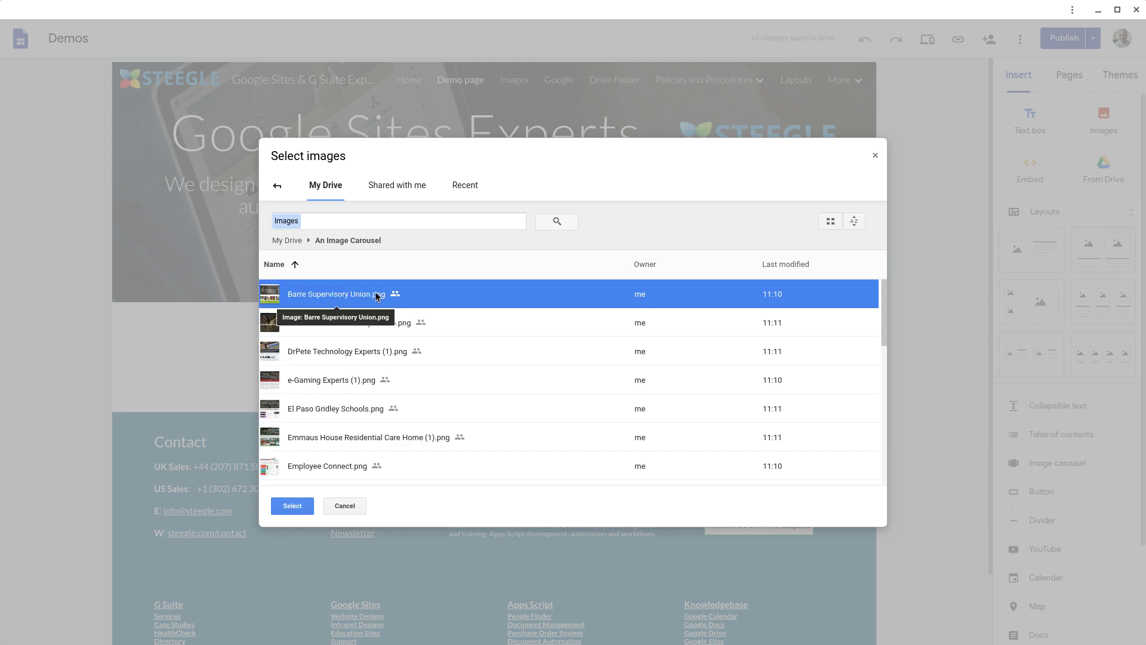
left_click(365, 439, "shift")
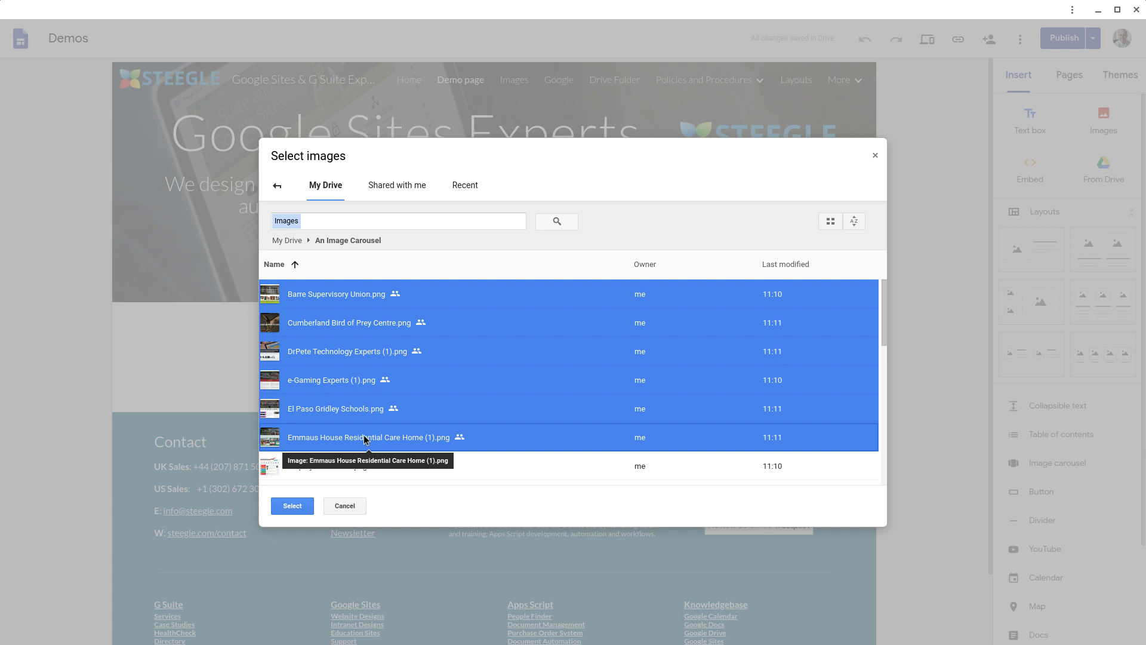
left_click(292, 505)
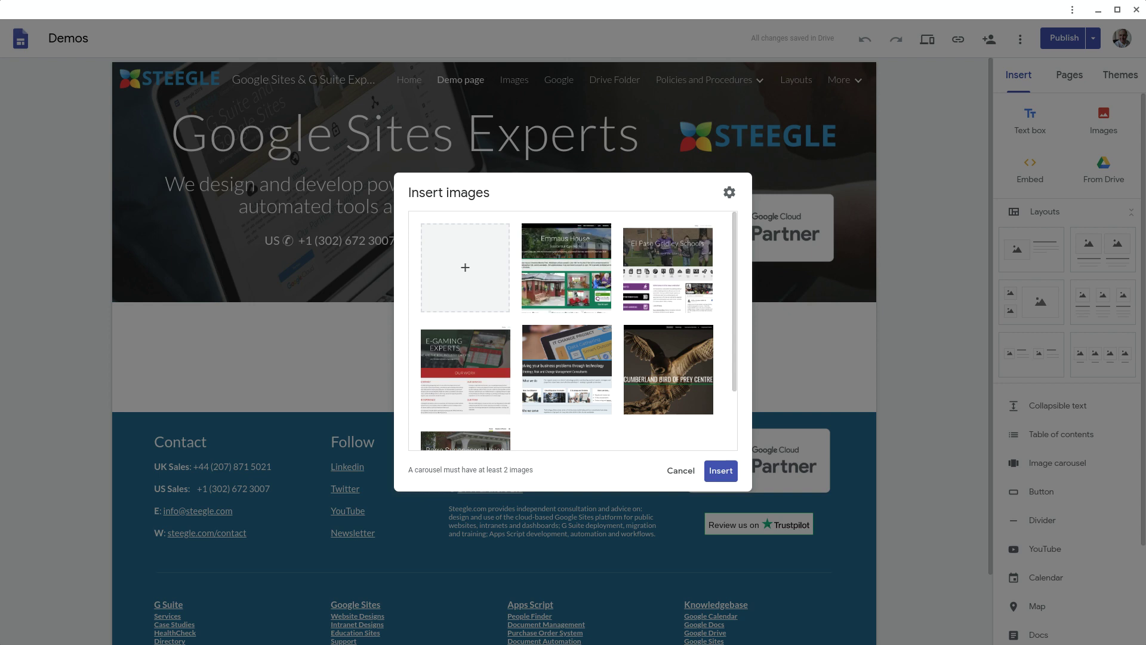
Caption the Emmaus House image 'A website', leaving the El Paso image uncaptioned.
mouse_move(500, 397)
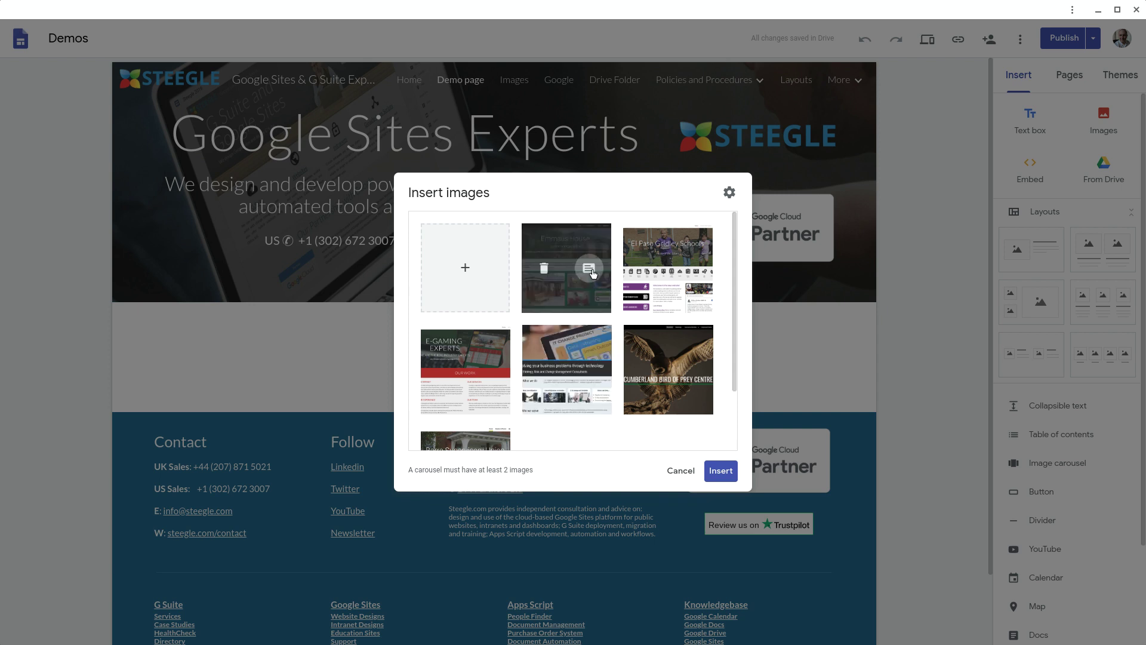
left_click(589, 269)
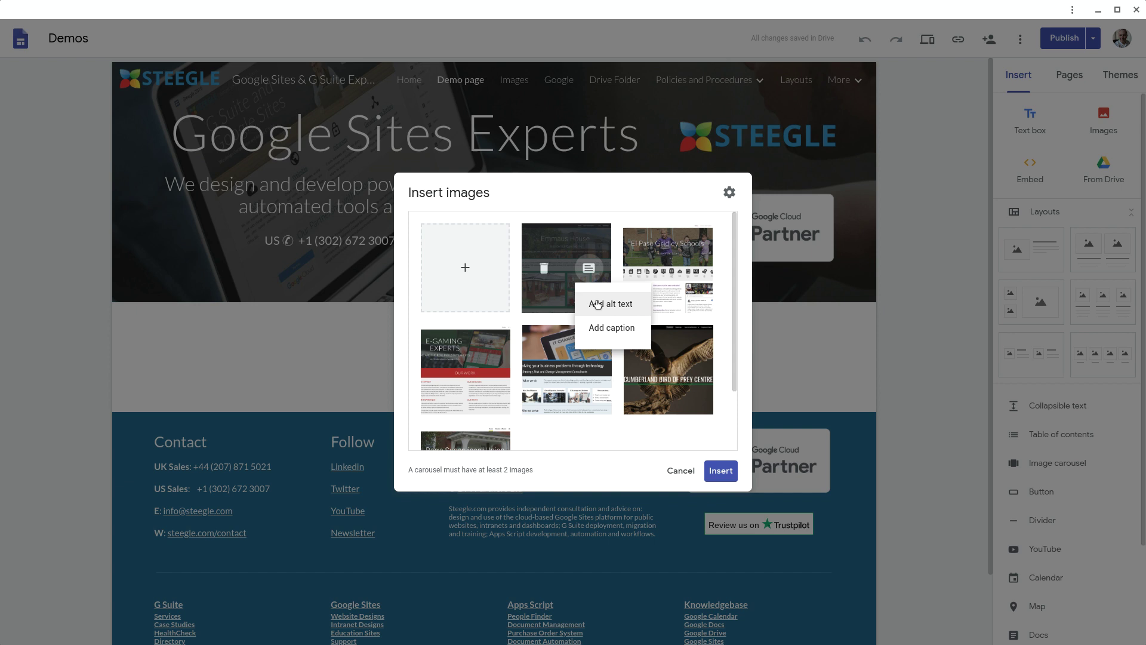
left_click(604, 334)
type("A")
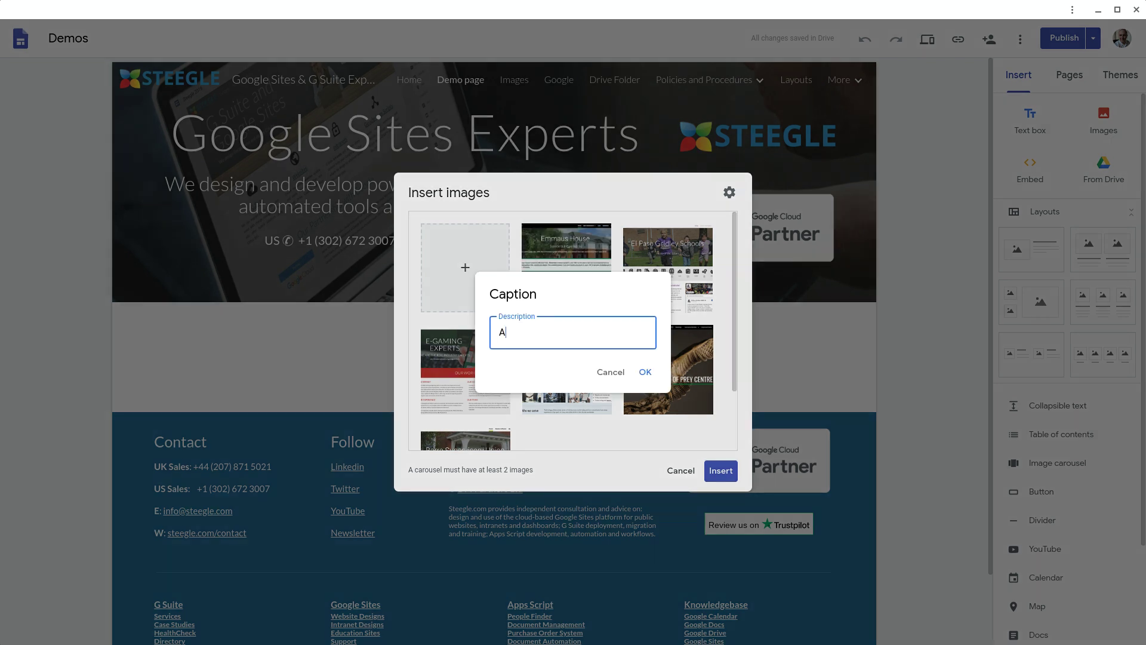
type(" website")
left_click(645, 371)
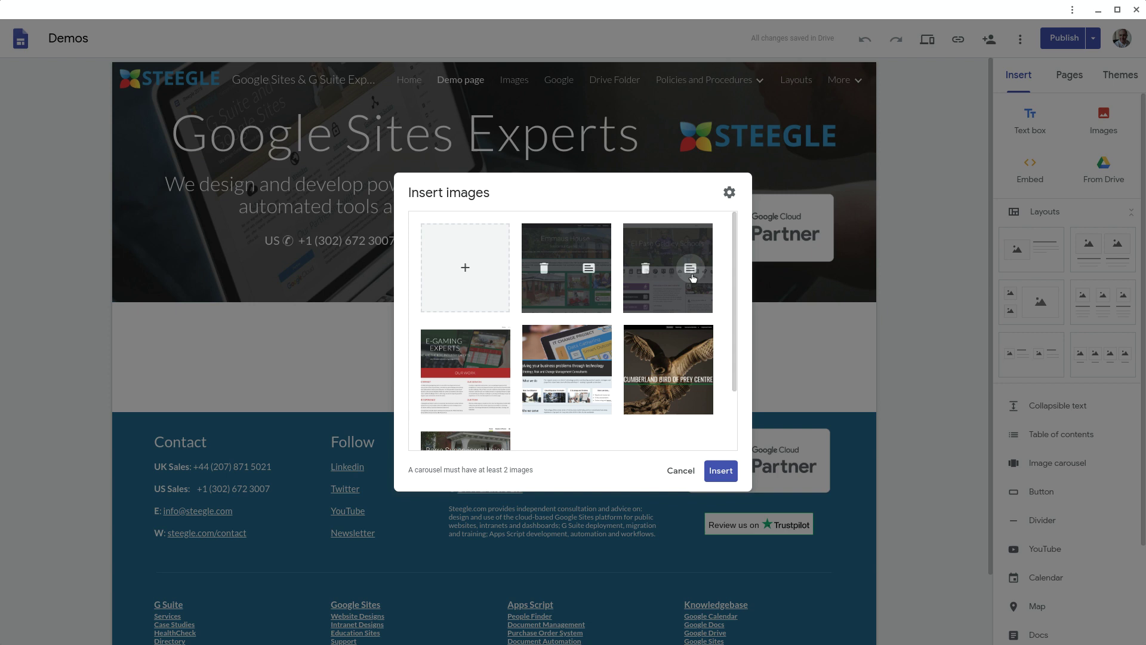
left_click(699, 268)
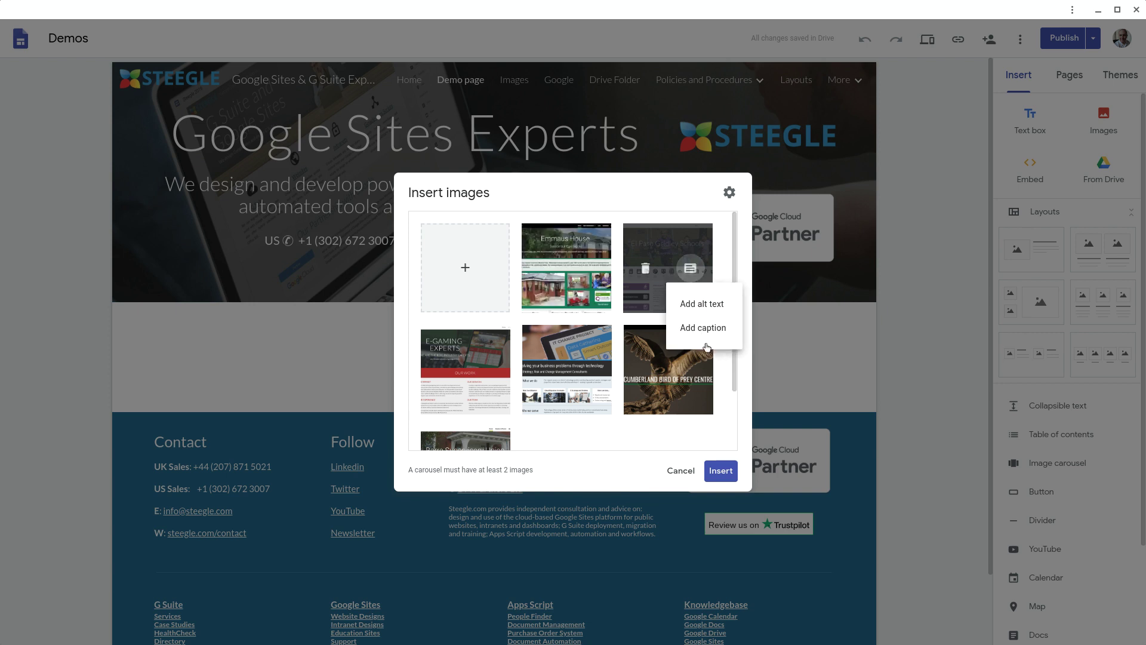
left_click(612, 440)
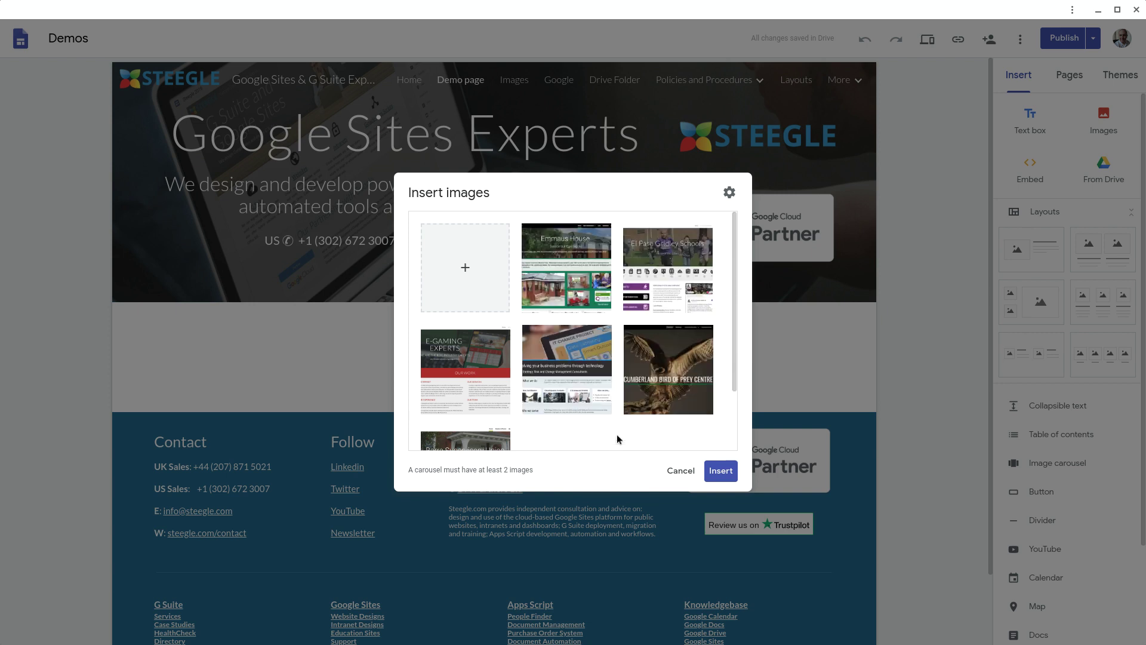
Enable auto-start with dots and captions shown, and set the transition speed to Fast.
left_click(730, 193)
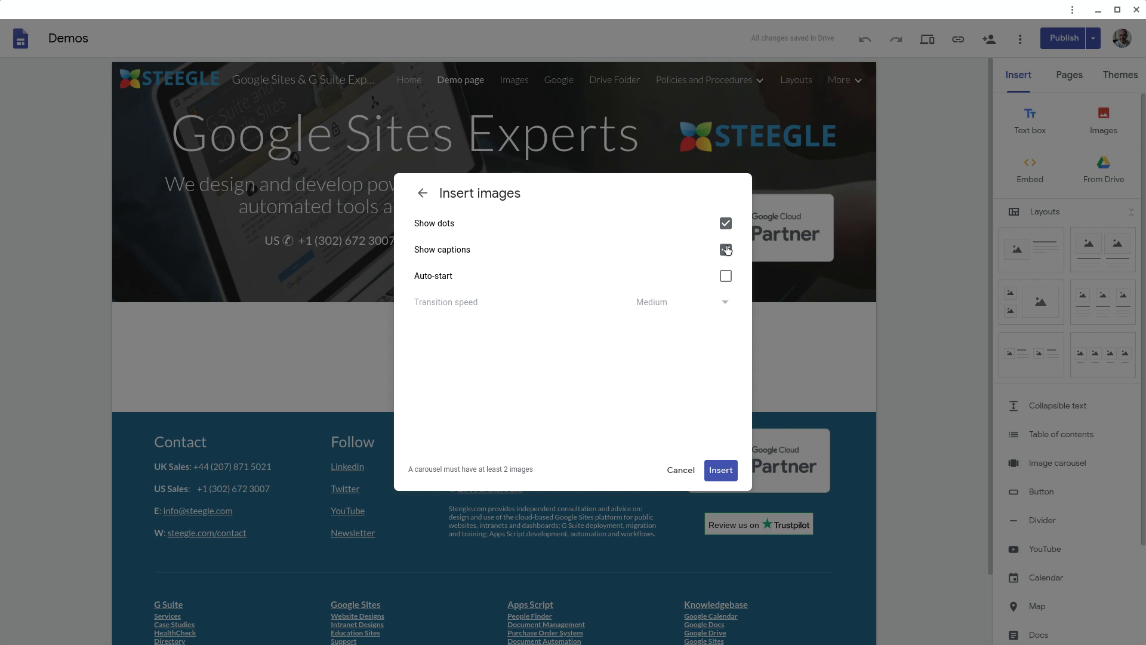
left_click(729, 279)
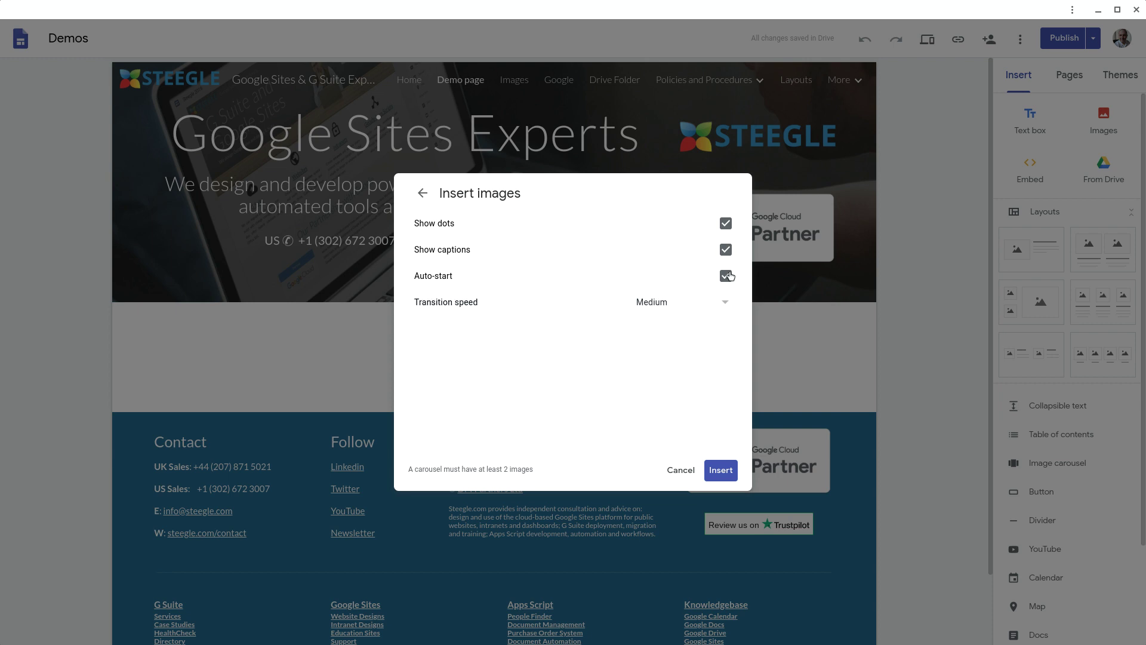
left_click(726, 302)
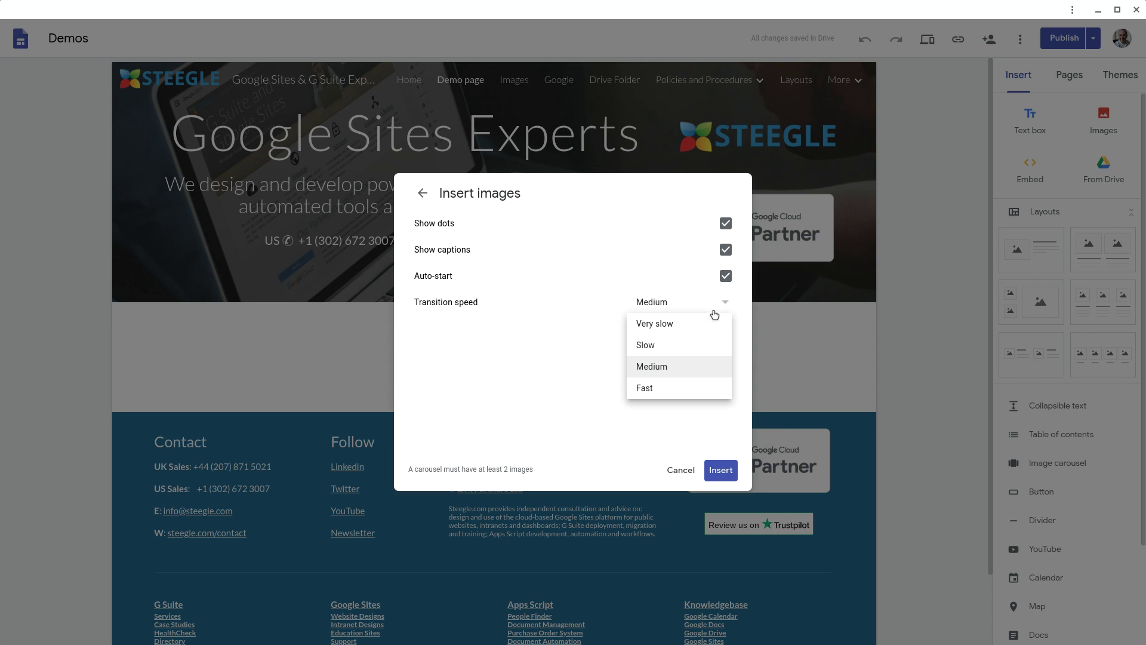
left_click(680, 324)
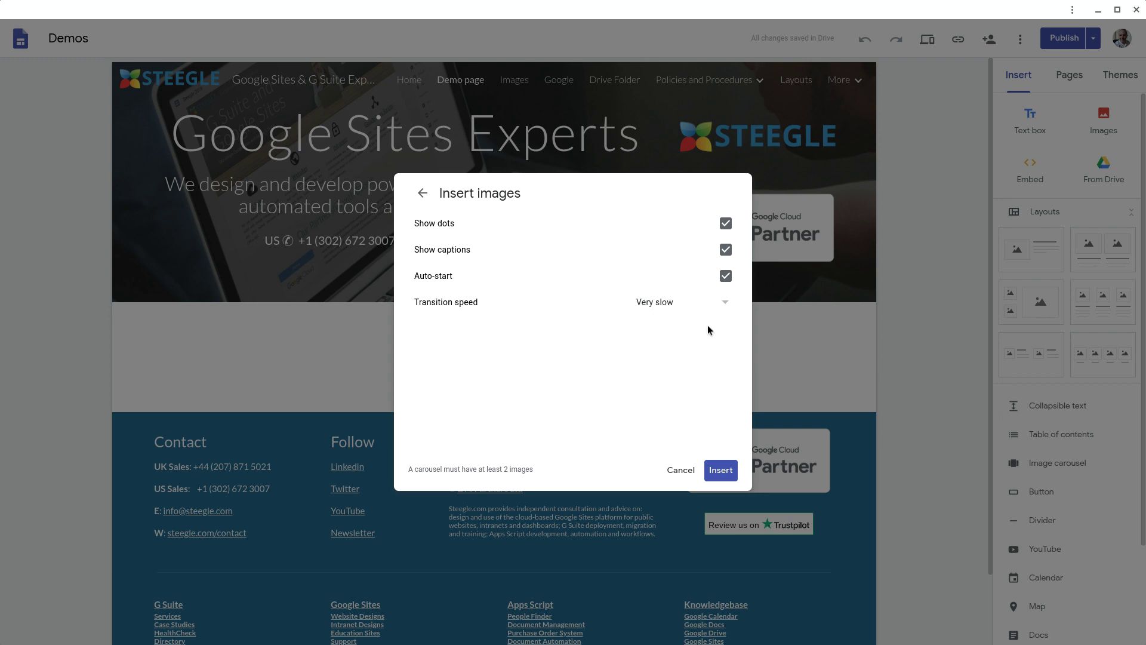
left_click(725, 312)
left_click(698, 389)
Reorder the thumbnails so Emmaus House comes first, and insert the carousel onto the page.
left_click(422, 194)
mouse_move(666, 284)
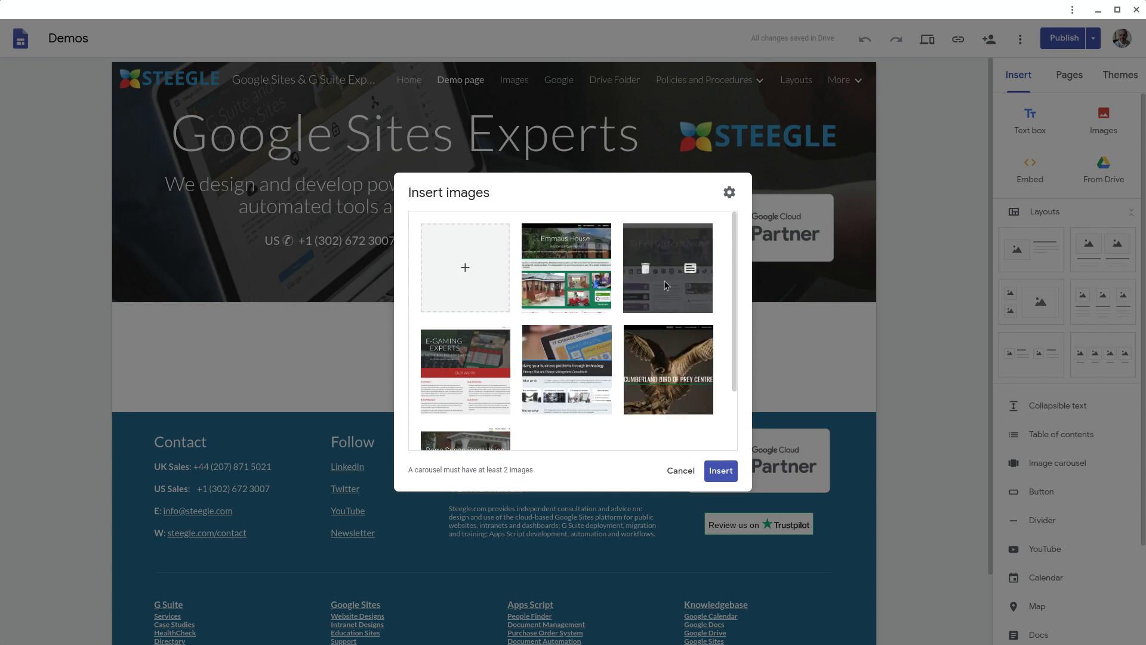
mouse_move(566, 271)
left_mouse_down()
mouse_move(582, 385)
mouse_move(564, 281)
left_mouse_up()
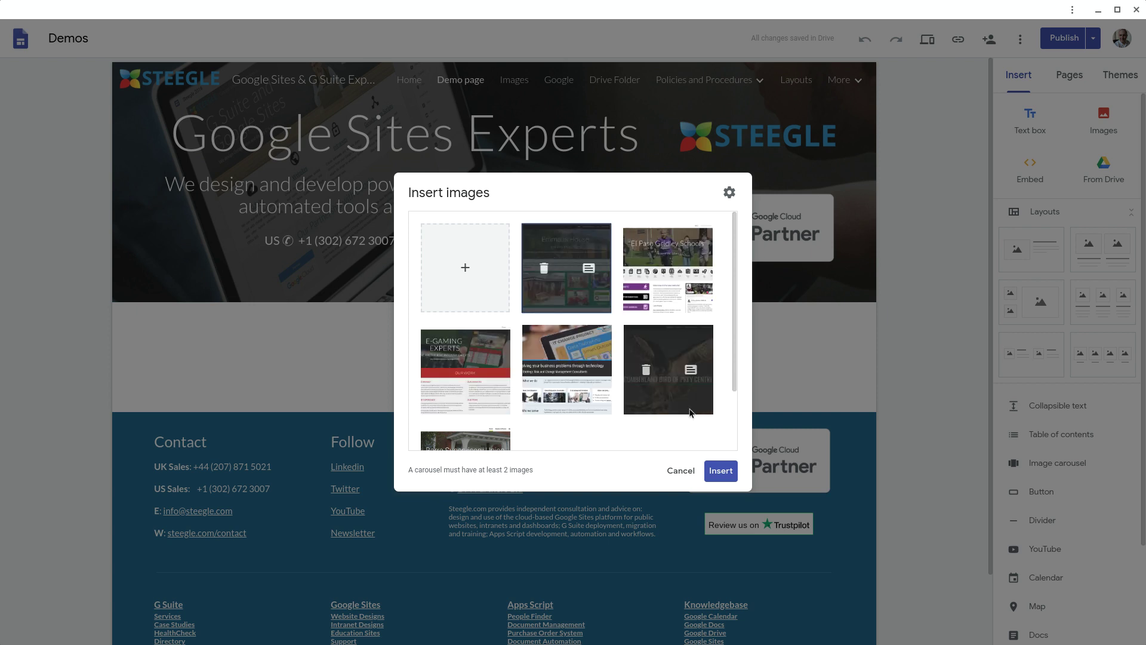
left_click(722, 471)
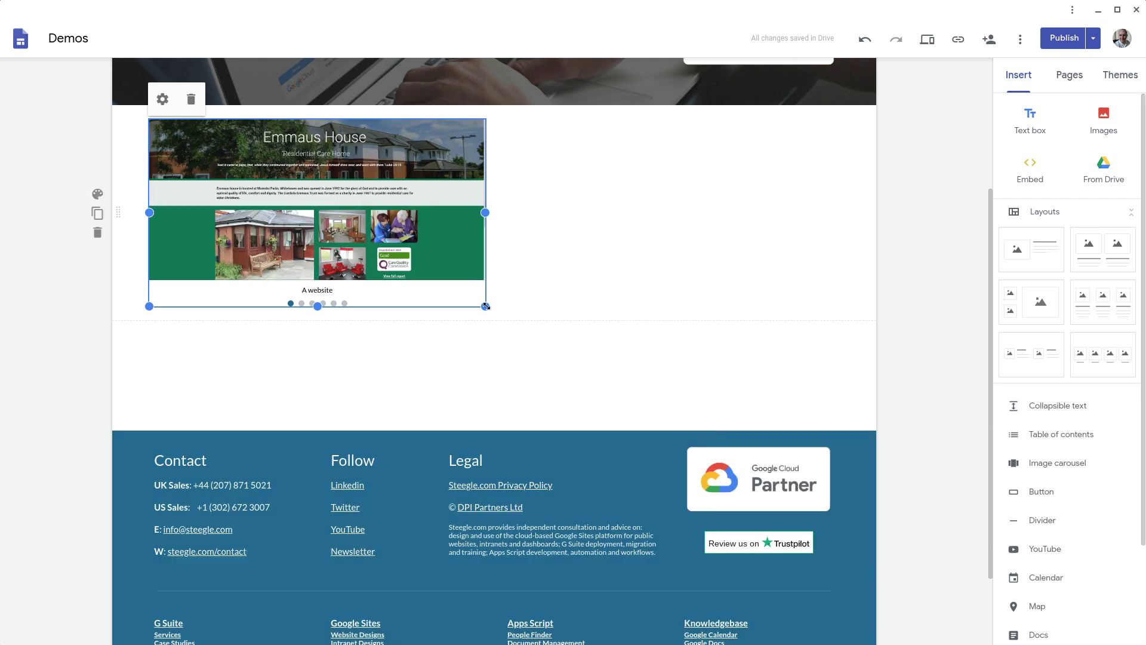
Stretch the carousel across the full page width and drag its bottom edge down to make it taller.
left_click_drag(485, 307, 839, 502)
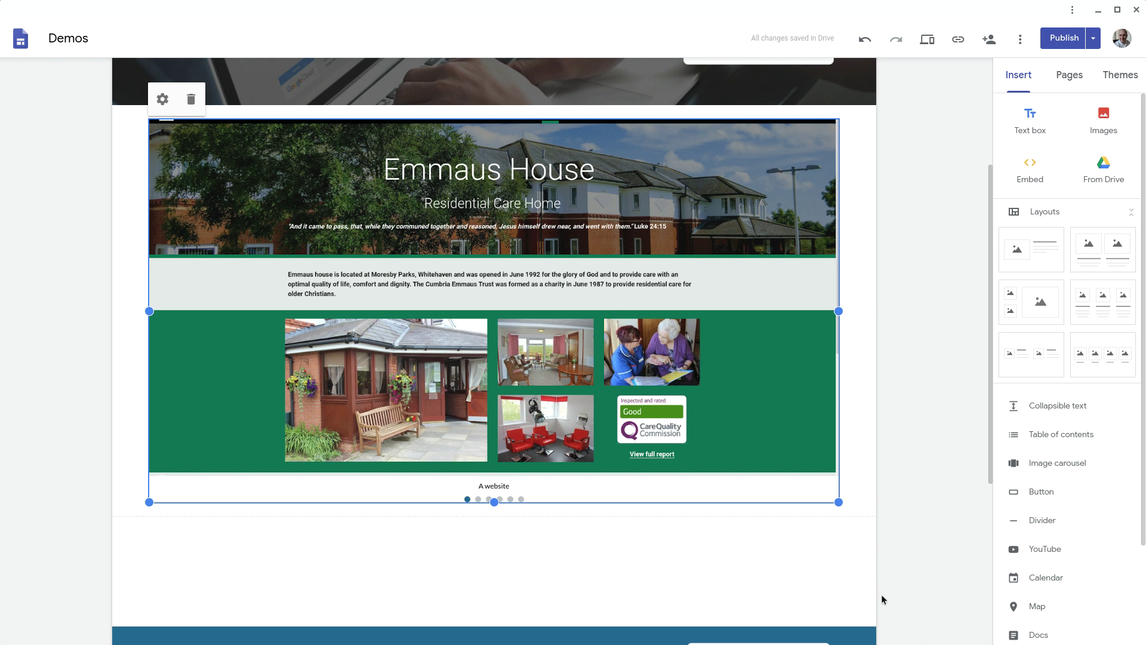
left_click_drag(494, 502, 495, 532)
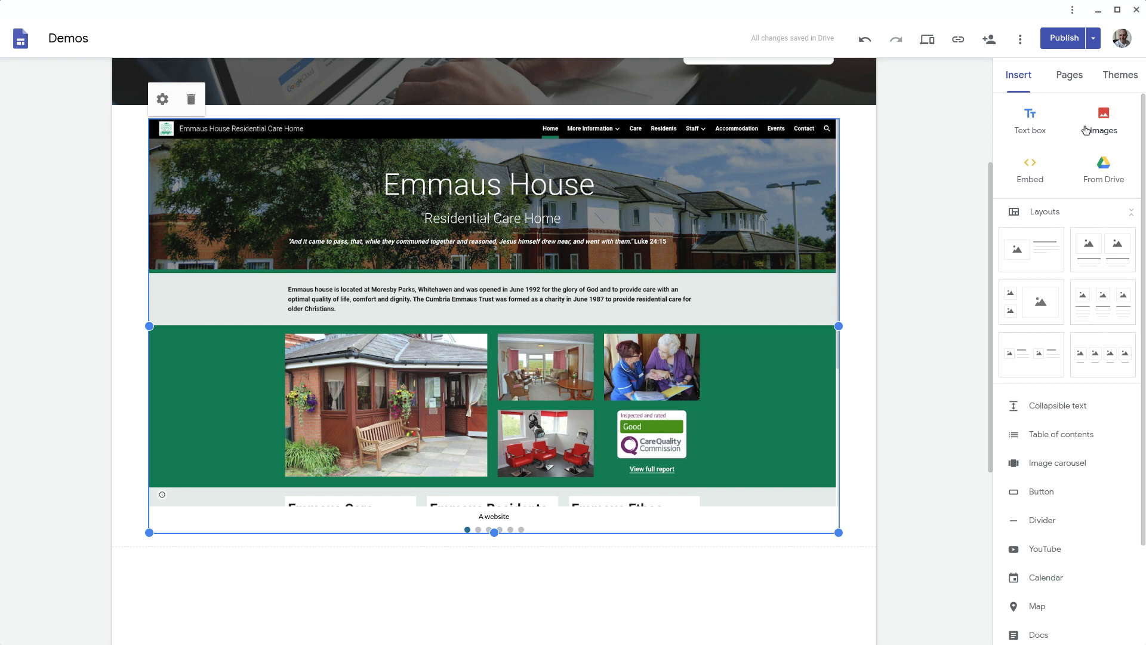
mouse_move(844, 82)
left_click(927, 39)
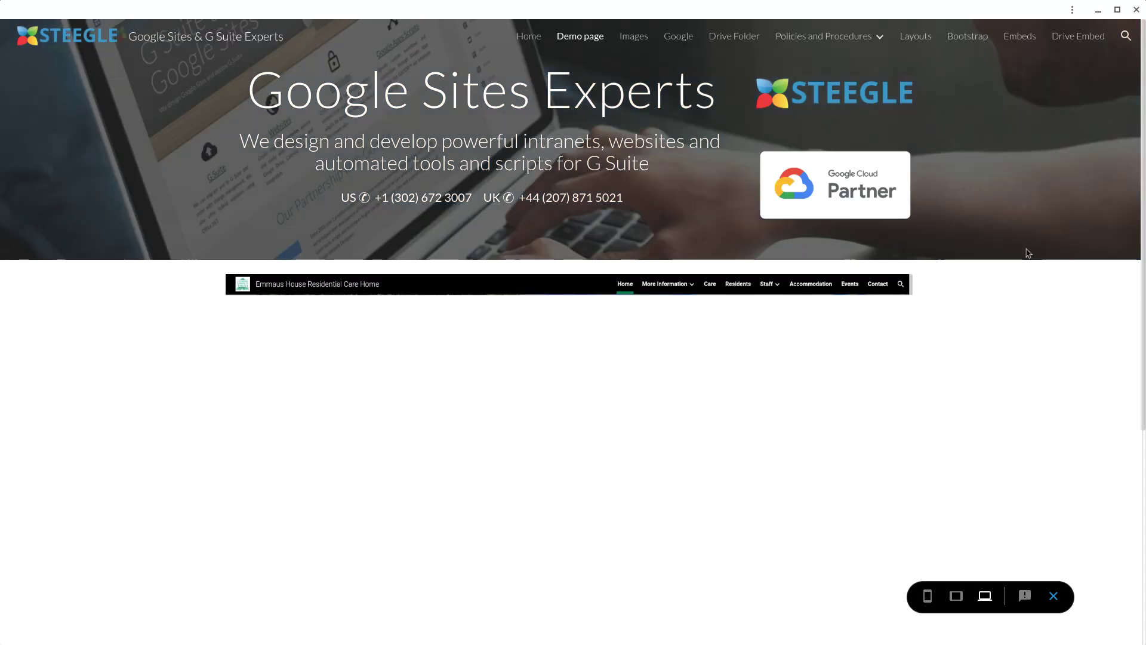
scroll(1027, 249, "down", 2)
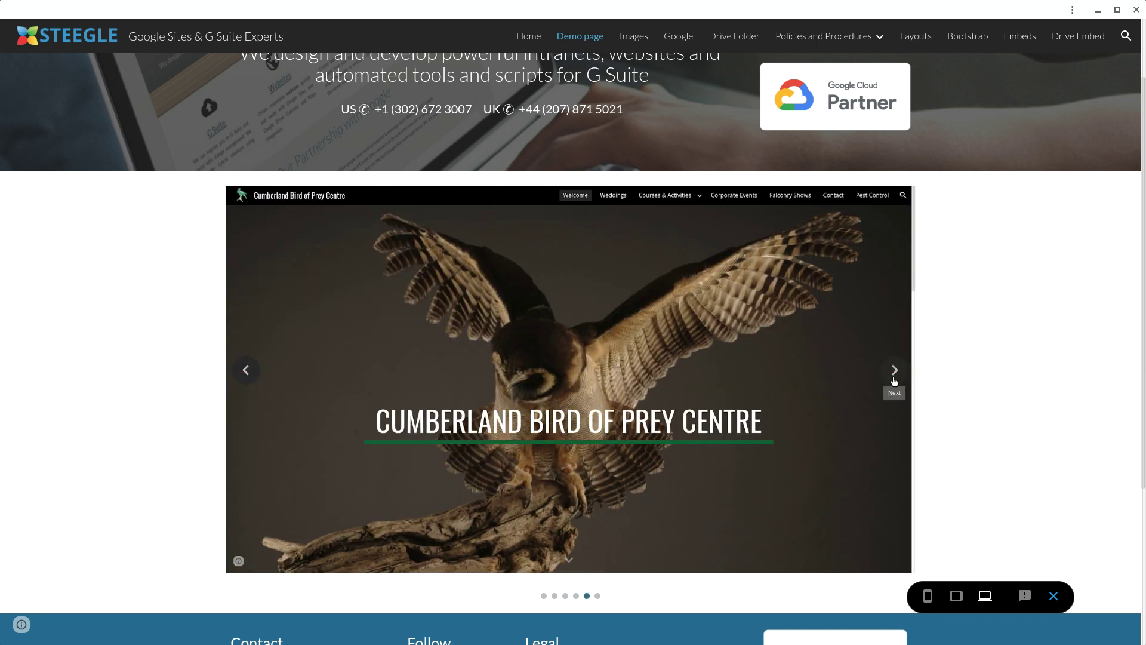
left_click(894, 370)
left_click(893, 370)
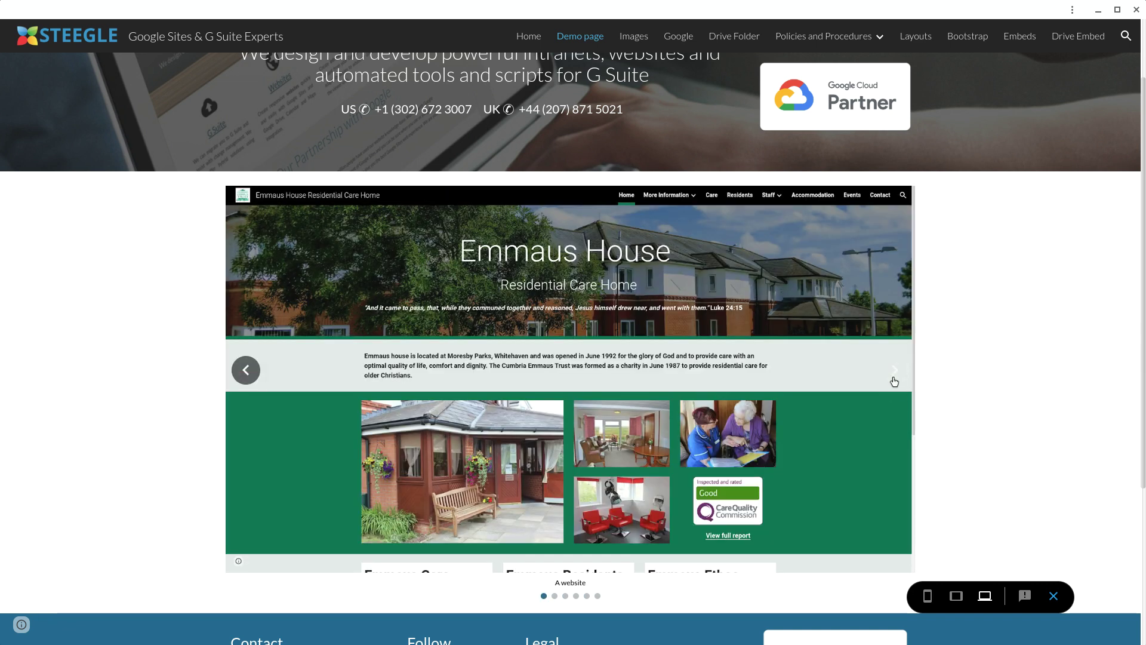
left_click(894, 379)
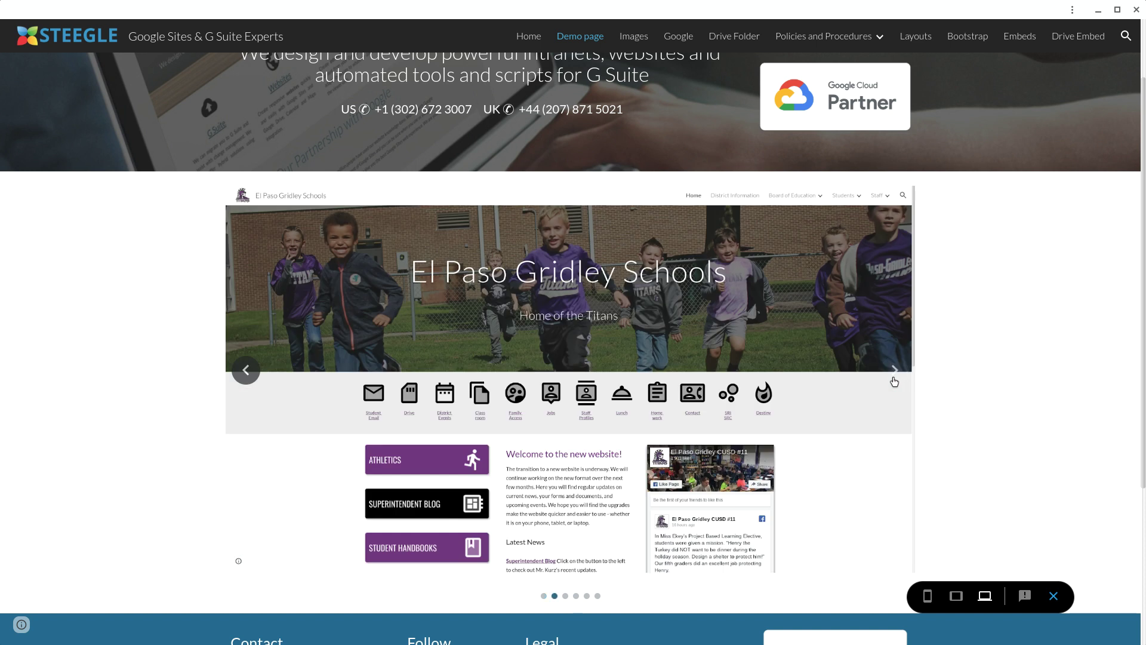
left_click(894, 370)
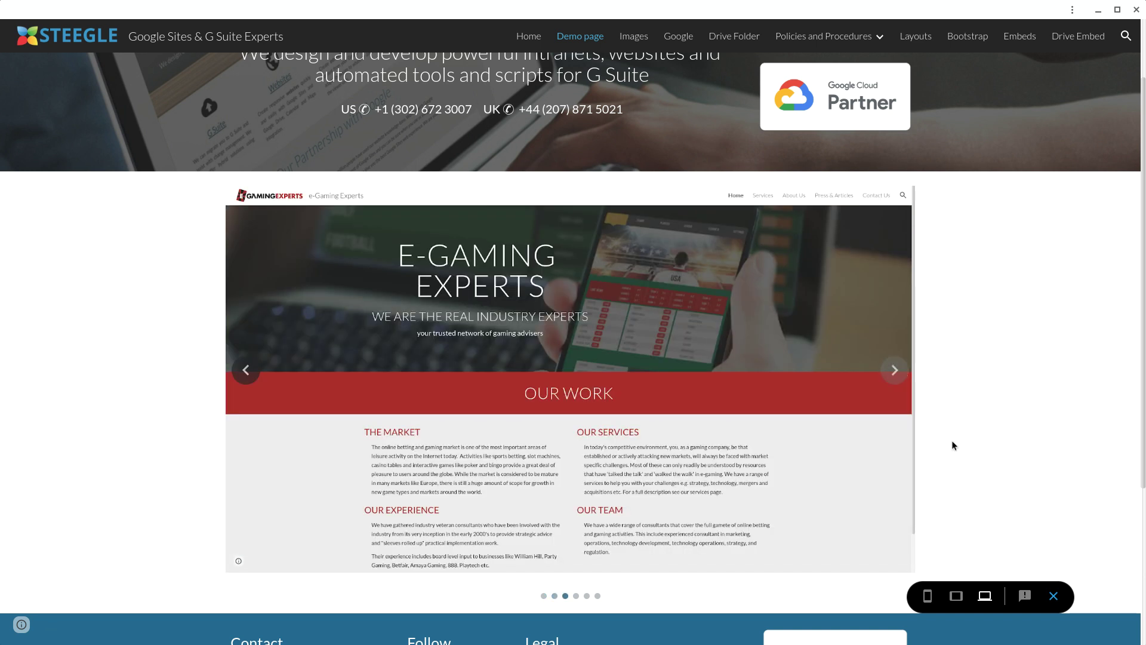
Back in the editor, change the carousel's transition speed from Fast to Very slow and apply it.
left_click(1054, 596)
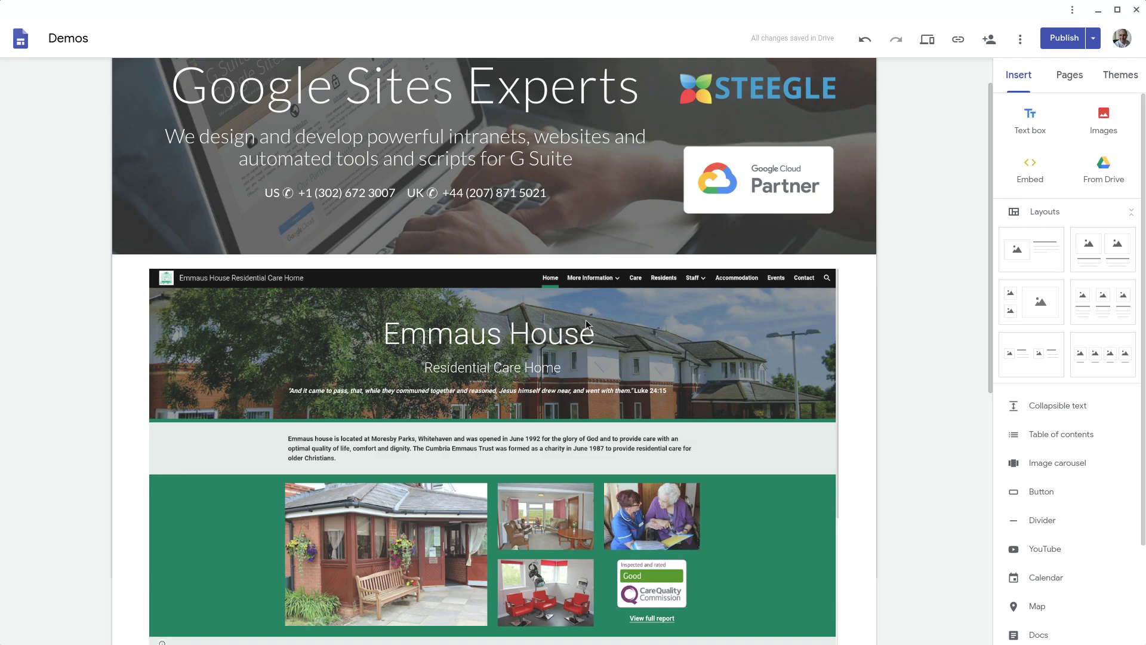
left_click(586, 320)
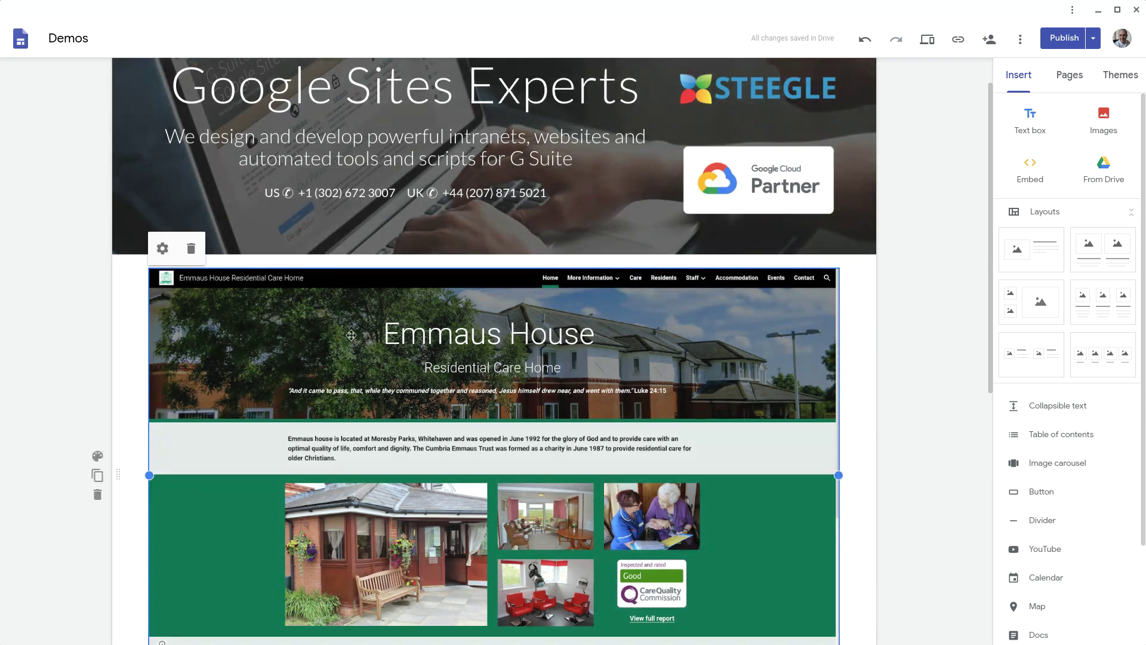
left_click(162, 249)
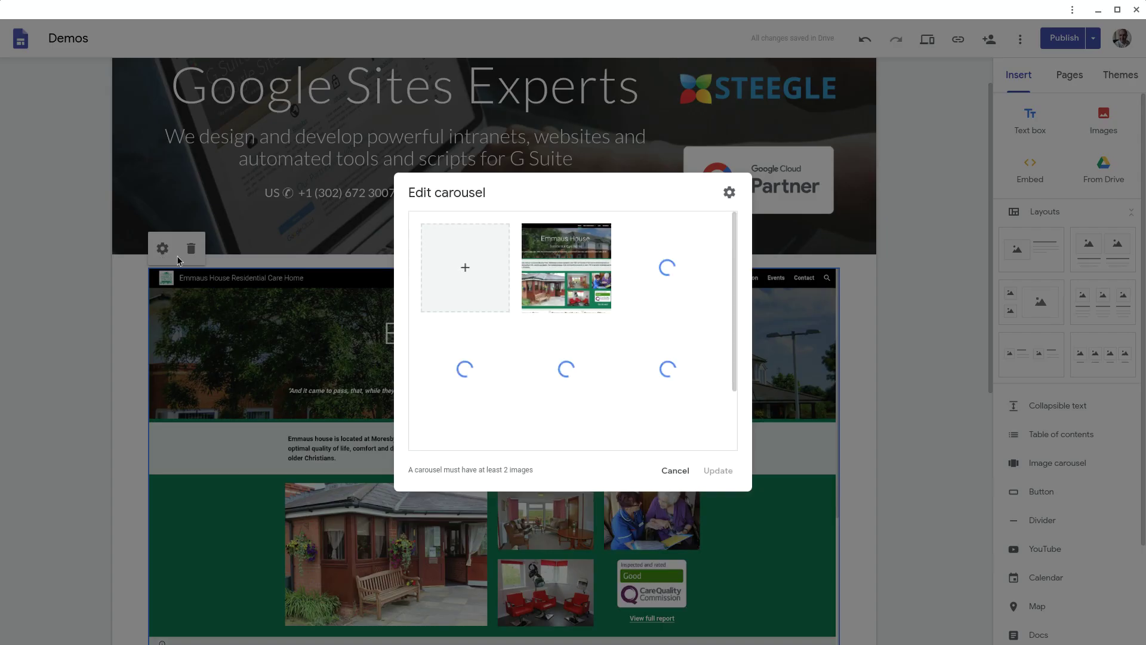
left_click(729, 192)
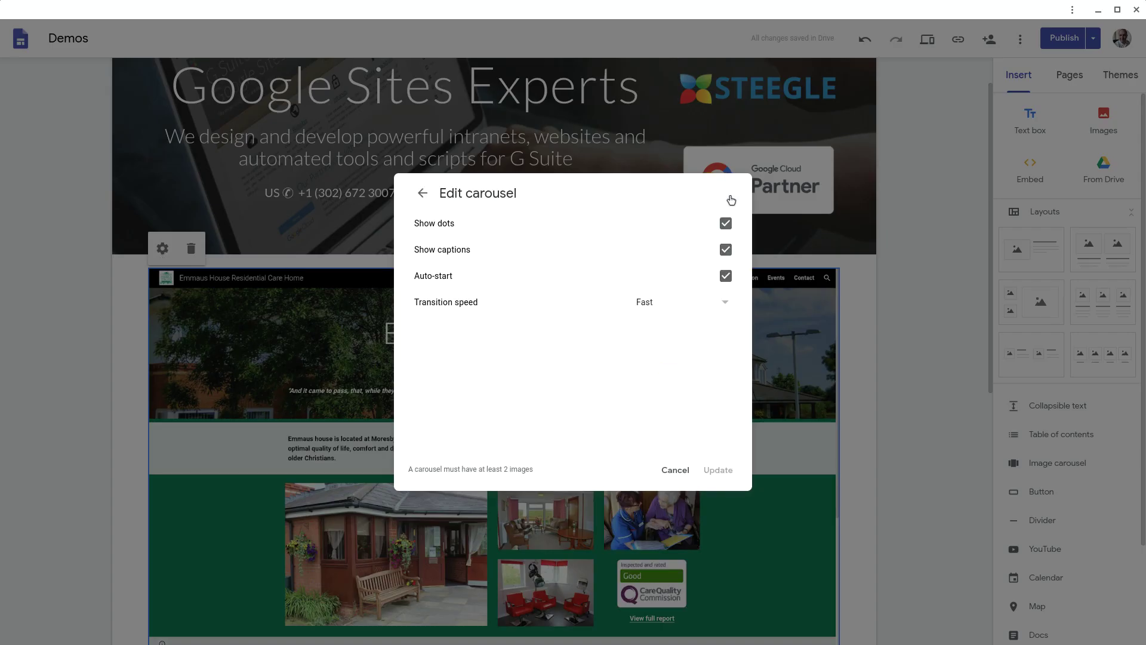
left_click(722, 306)
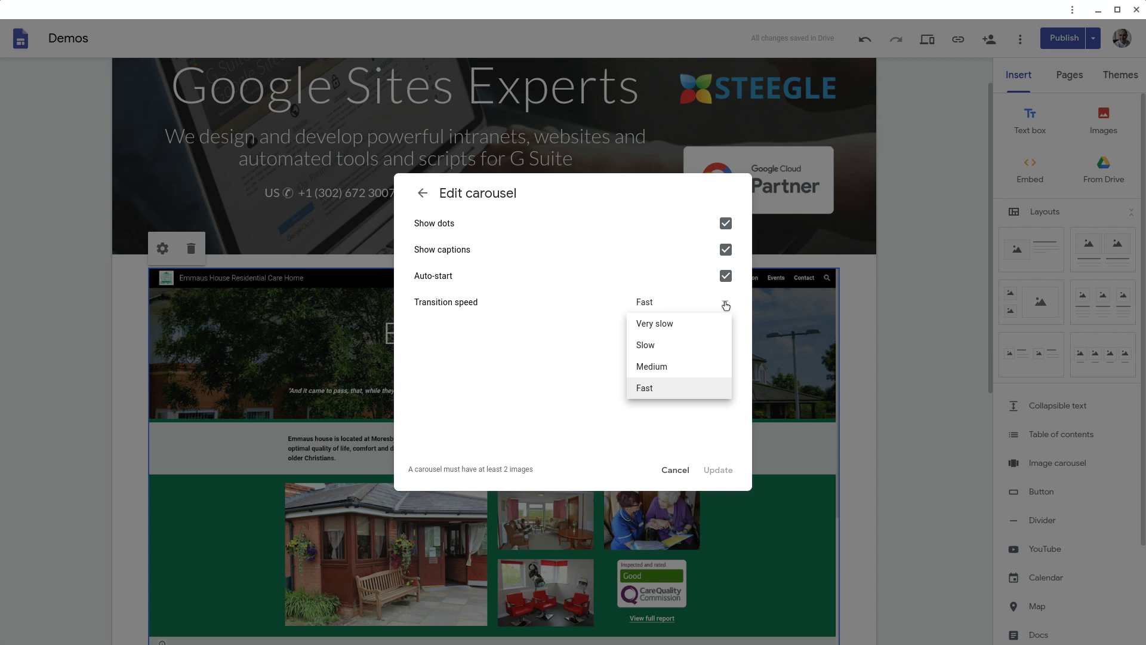
left_click(674, 324)
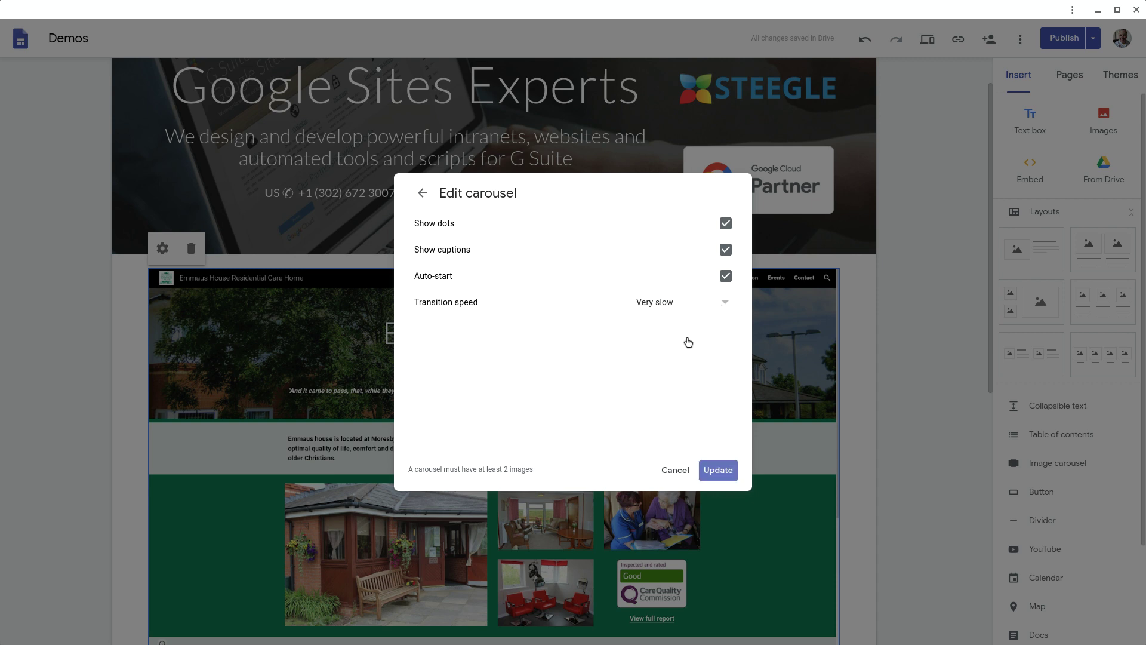
left_click(722, 476)
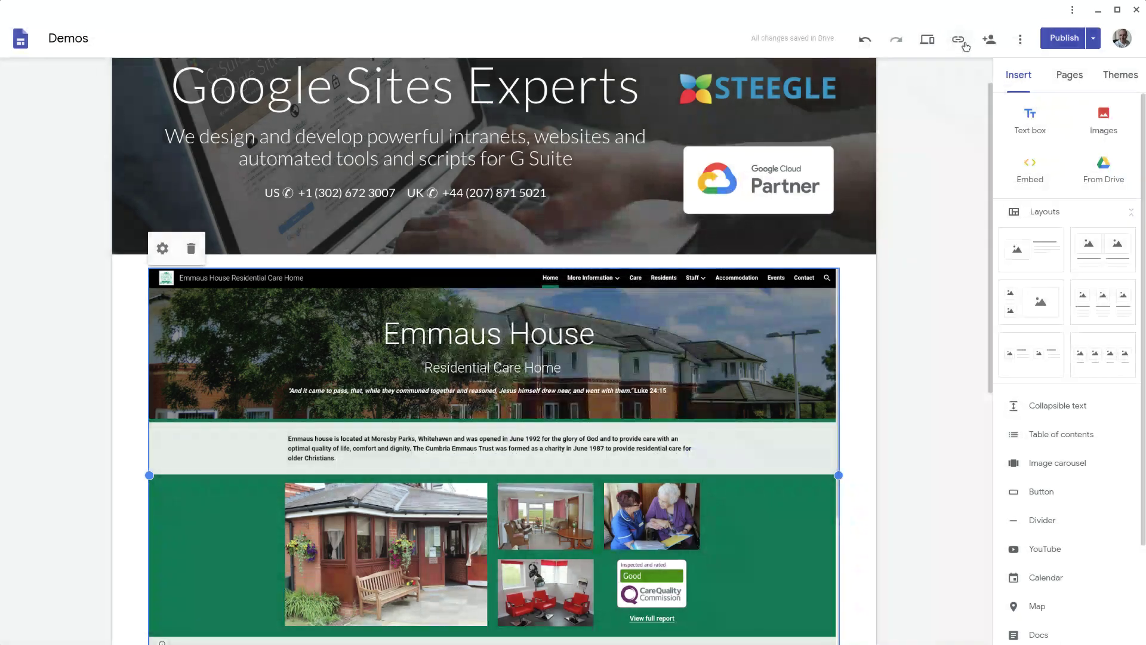
Preview the page and watch the carousel advance slowly from El Paso to E-Gaming Experts.
left_click(927, 41)
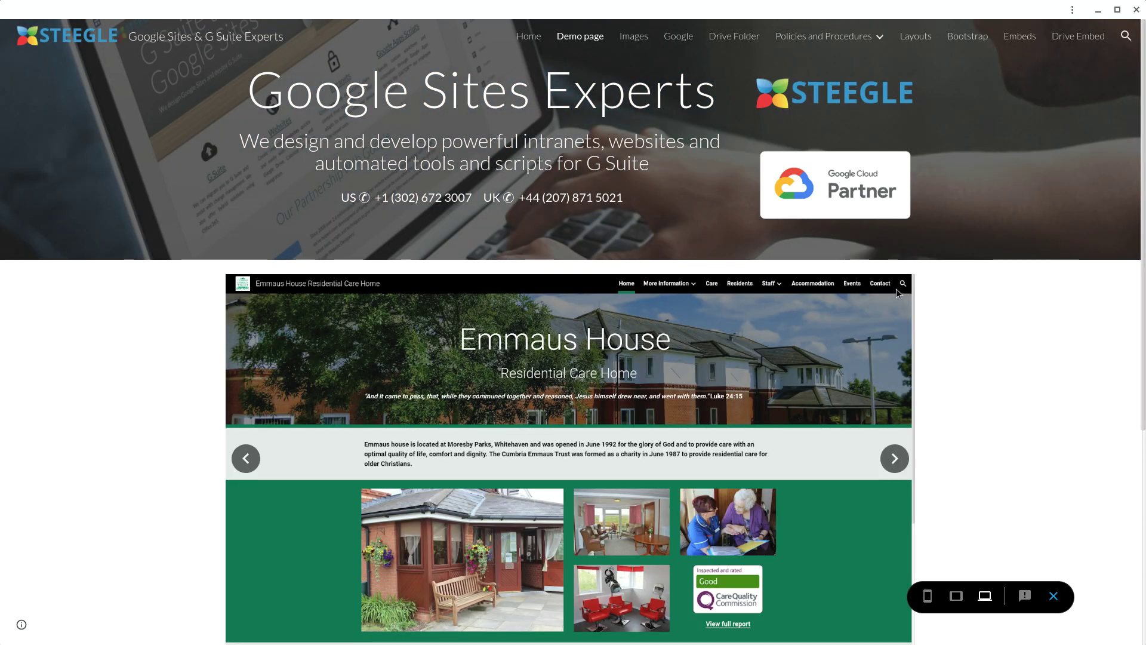
scroll(895, 297, "down", 2)
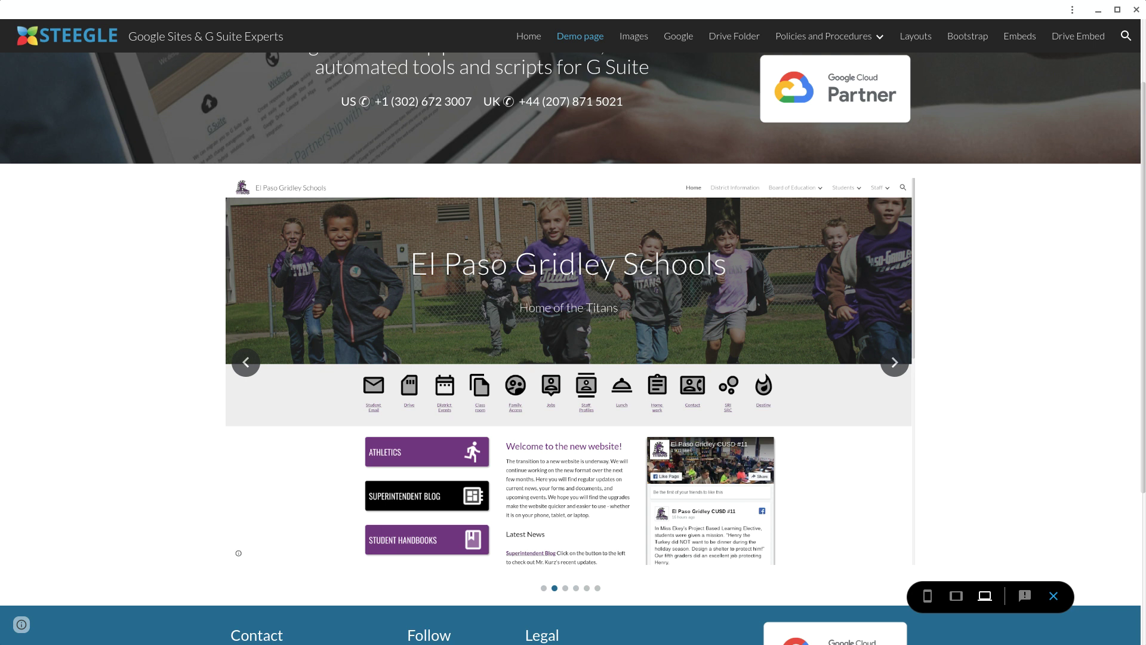
scroll(895, 300, "up", 2)
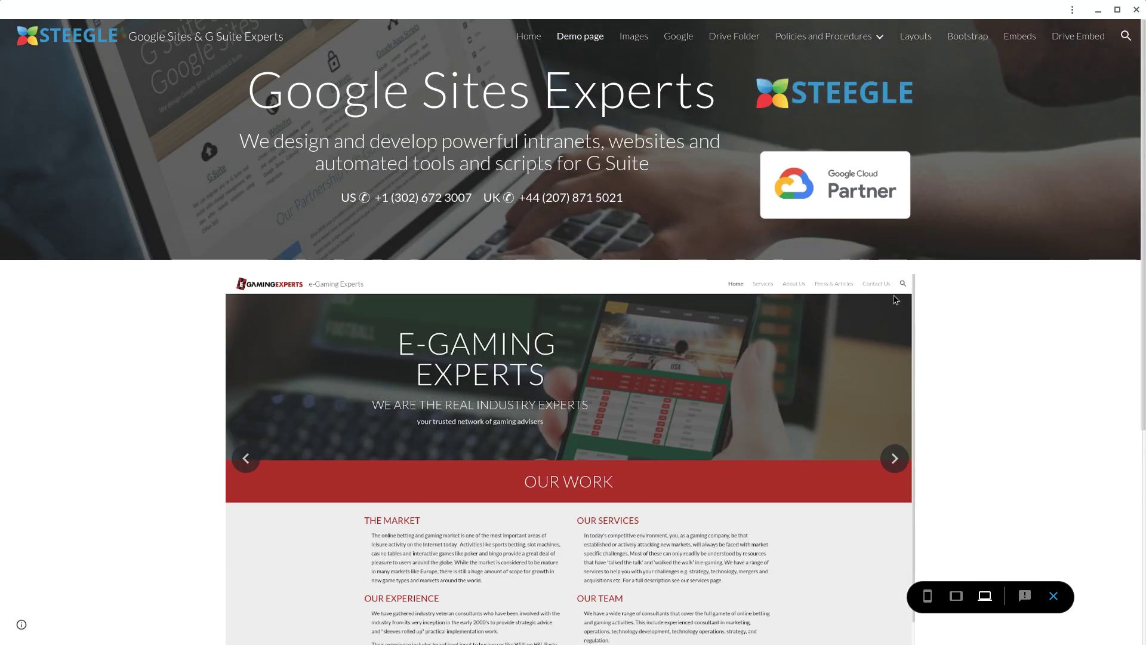